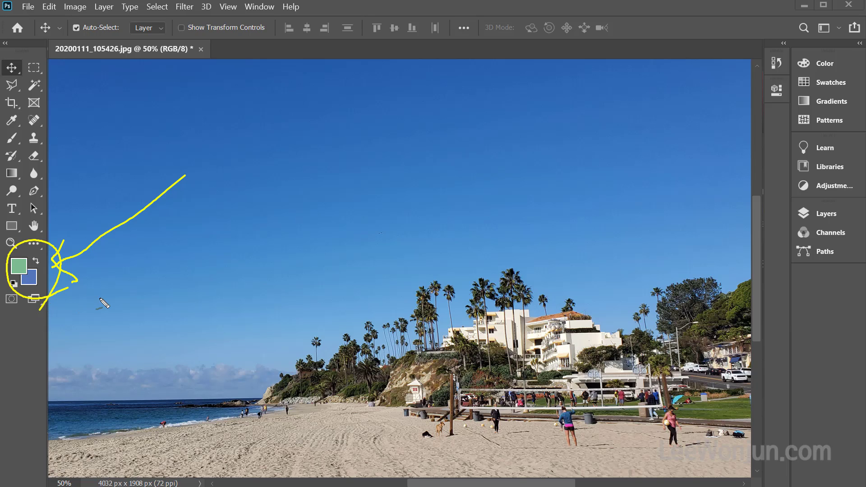
- Undock the toolbox and float it over the sky in the photo
key("Escape")
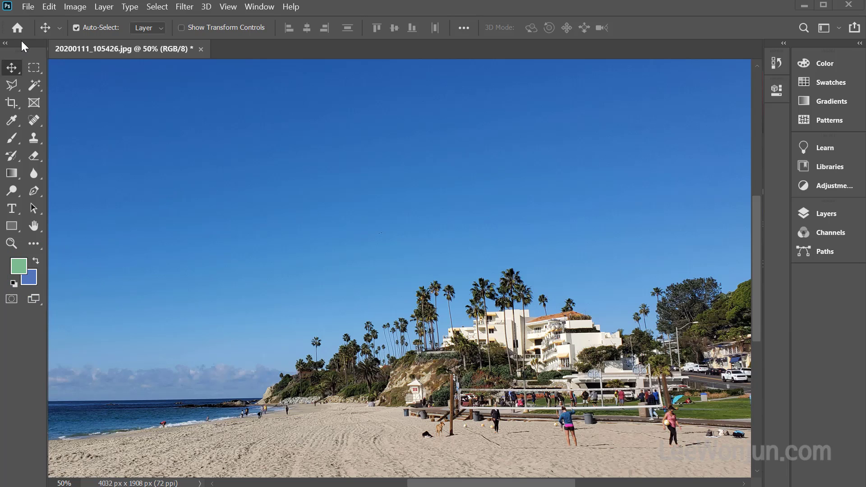
left_click_drag(24, 45, 200, 70)
key("ctrl")
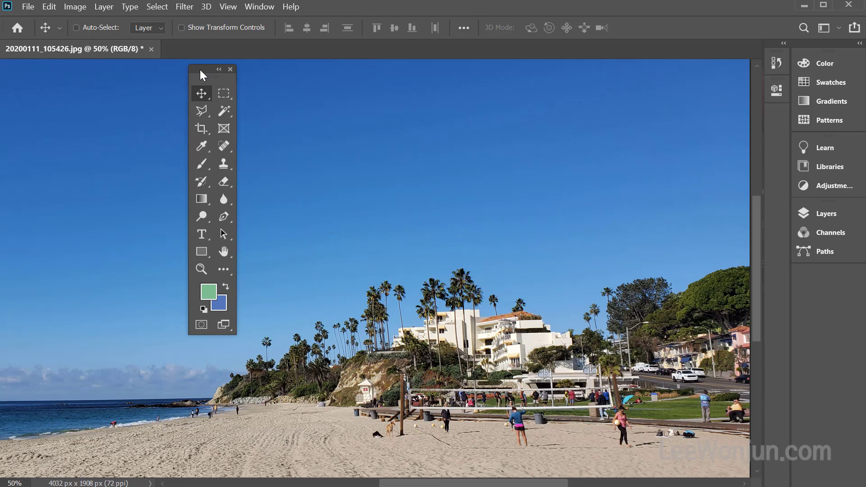
left_click_drag(214, 287, 285, 215)
mouse_move(322, 188)
left_mouse_down()
mouse_move(305, 228)
mouse_move(321, 200)
mouse_move(329, 205)
left_mouse_up()
mouse_move(346, 200)
left_mouse_down()
mouse_move(348, 225)
mouse_move(380, 216)
left_mouse_up()
left_click_drag(420, 189, 387, 224)
mouse_move(427, 184)
left_mouse_down()
mouse_move(428, 199)
mouse_move(445, 181)
left_mouse_up()
mouse_move(461, 201)
left_mouse_down()
mouse_move(454, 181)
mouse_move(502, 194)
mouse_move(523, 189)
left_mouse_up()
left_click_drag(572, 128, 582, 167)
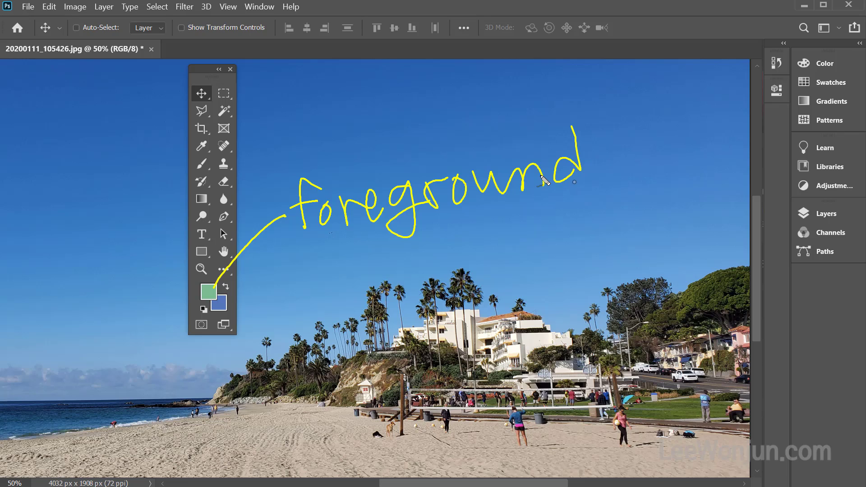
left_click_drag(226, 310, 272, 293)
mouse_move(297, 253)
left_mouse_down()
mouse_move(300, 271)
mouse_move(359, 289)
left_mouse_up()
left_click_drag(379, 243, 388, 289)
mouse_move(407, 261)
left_mouse_down()
mouse_move(409, 280)
mouse_move(434, 263)
mouse_move(418, 278)
mouse_move(428, 304)
mouse_move(453, 261)
mouse_move(446, 264)
mouse_move(466, 257)
mouse_move(488, 259)
left_mouse_up()
left_click_drag(497, 257, 546, 260)
left_click_drag(587, 232, 582, 267)
left_click_drag(587, 203, 597, 254)
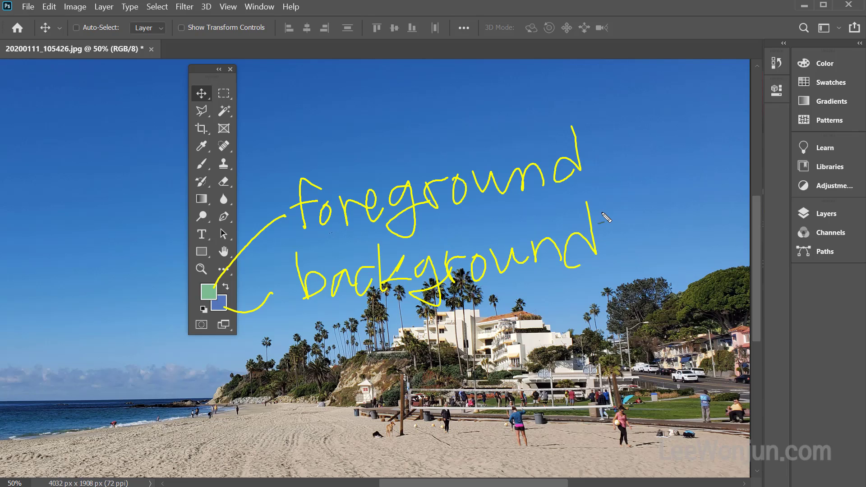
key("Escape")
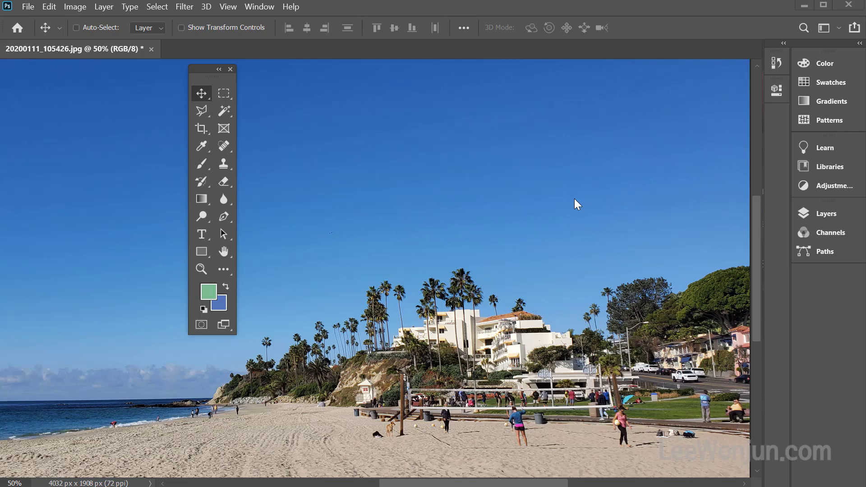
- Paint a cloud outline in the sky with the Brush tool in the green foreground color
left_click(203, 163)
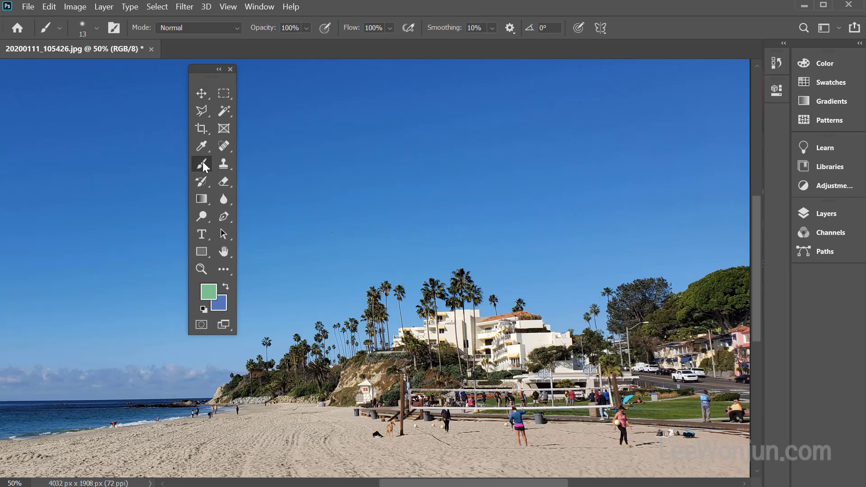
mouse_move(290, 181)
left_mouse_down()
mouse_move(334, 163)
mouse_move(329, 185)
mouse_move(368, 163)
mouse_move(364, 191)
mouse_move(421, 186)
mouse_move(412, 218)
mouse_move(344, 229)
mouse_move(333, 212)
mouse_move(272, 197)
mouse_move(295, 175)
left_mouse_up()
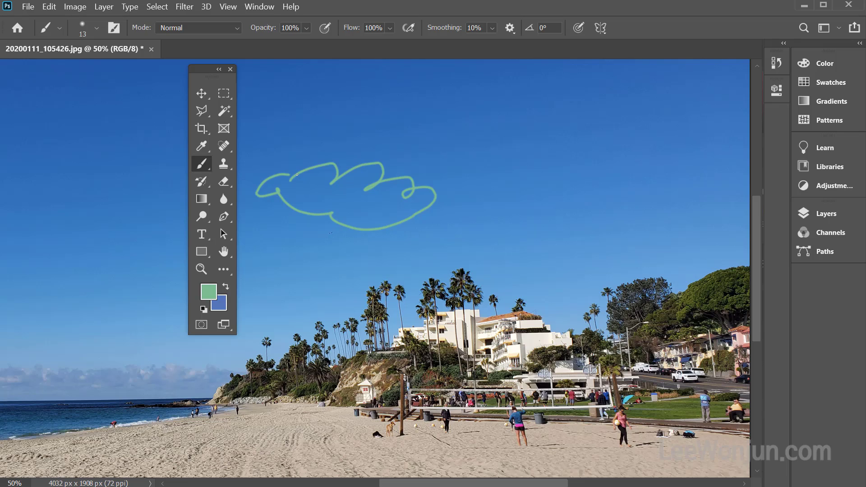
mouse_move(213, 283)
left_mouse_down()
mouse_move(276, 223)
mouse_move(278, 251)
left_mouse_up()
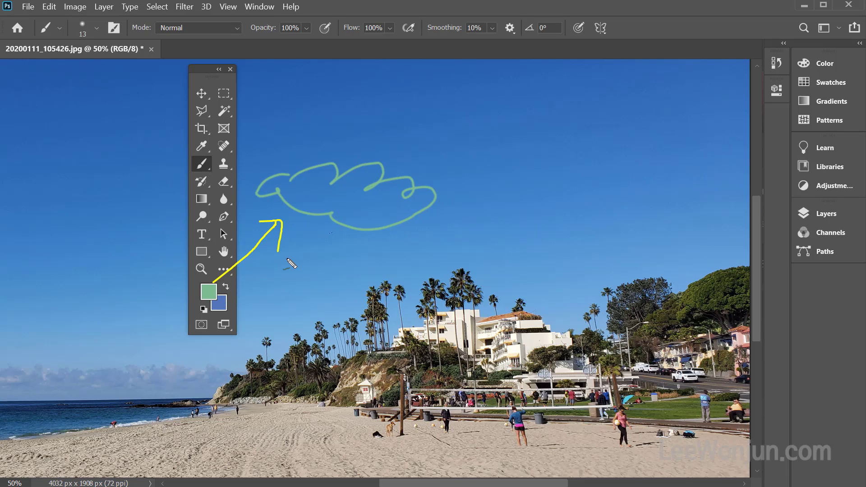
mouse_move(215, 298)
left_mouse_down()
mouse_move(198, 298)
mouse_move(218, 284)
mouse_move(210, 296)
left_mouse_up()
mouse_move(221, 307)
left_mouse_down()
mouse_move(300, 302)
mouse_move(325, 291)
mouse_move(318, 283)
mouse_move(326, 300)
left_mouse_up()
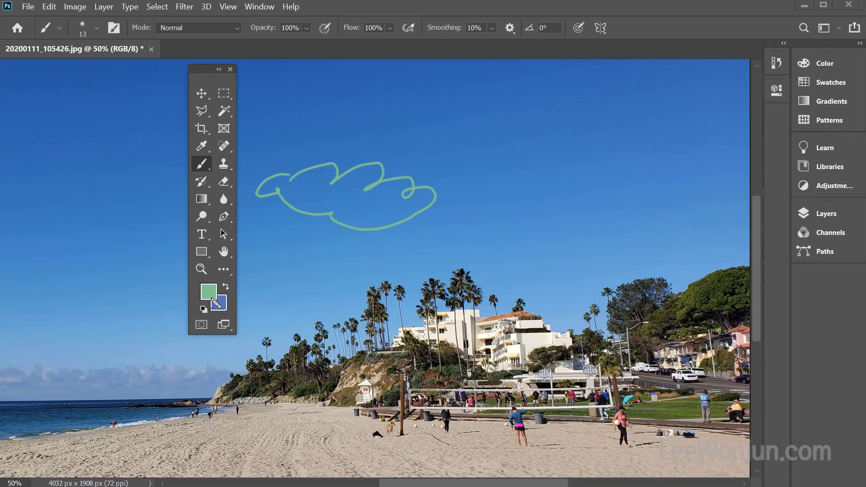
mouse_move(214, 299)
left_mouse_down()
mouse_move(201, 299)
mouse_move(201, 307)
left_mouse_up()
left_click_drag(219, 293, 232, 294)
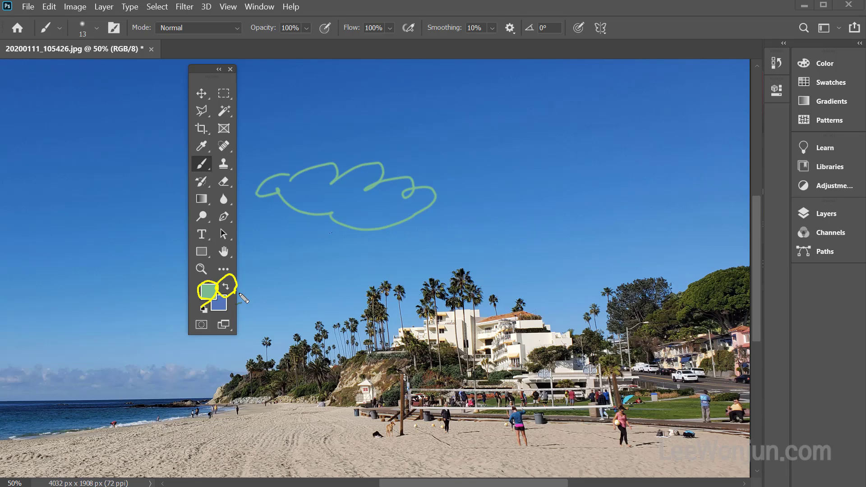
mouse_move(235, 296)
left_mouse_down()
mouse_move(199, 308)
mouse_move(202, 297)
mouse_move(192, 326)
mouse_move(206, 325)
mouse_move(183, 303)
mouse_move(194, 316)
left_mouse_up()
left_click_drag(199, 322, 206, 334)
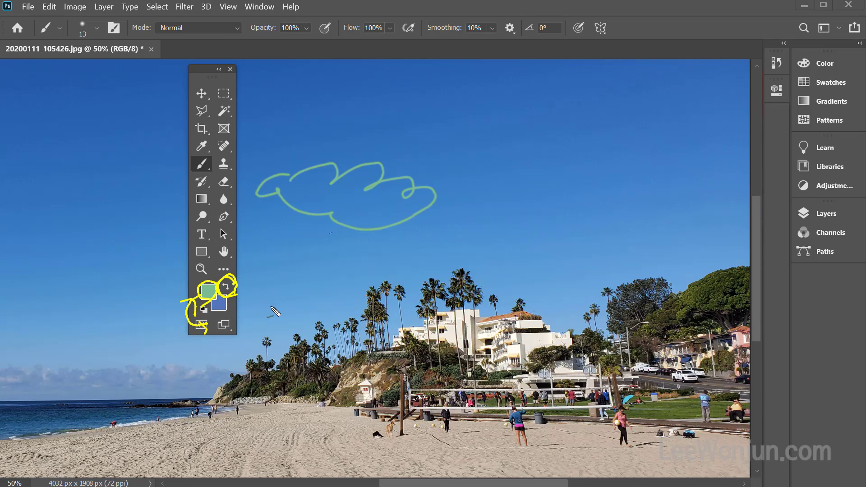
key("Escape")
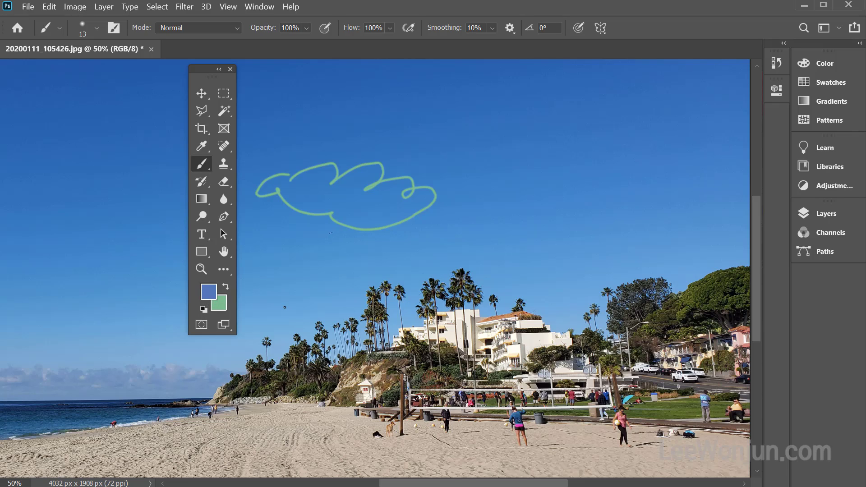
- Paint a second cloud outline below the green one with the brush in the blue foreground color
mouse_move(285, 308)
left_mouse_down()
mouse_move(336, 271)
mouse_move(340, 292)
mouse_move(370, 290)
mouse_move(343, 374)
mouse_move(283, 309)
left_mouse_up()
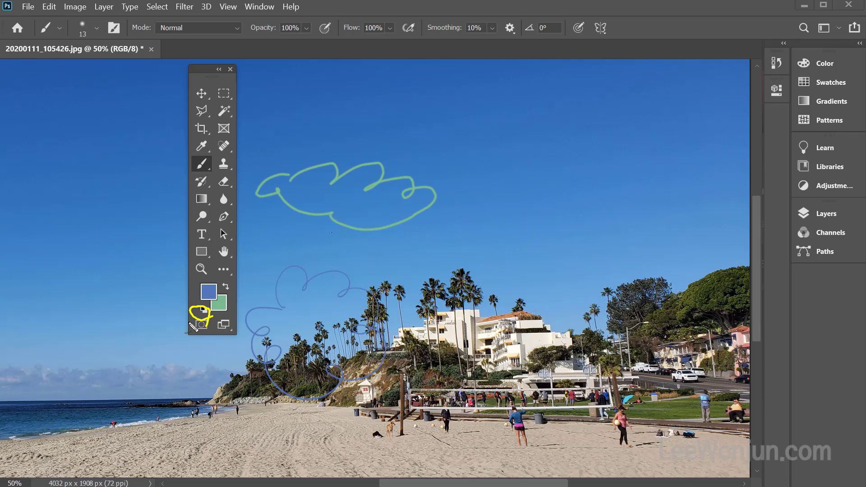
mouse_move(484, 132)
left_mouse_down()
mouse_move(505, 126)
mouse_move(557, 174)
mouse_move(506, 201)
left_mouse_up()
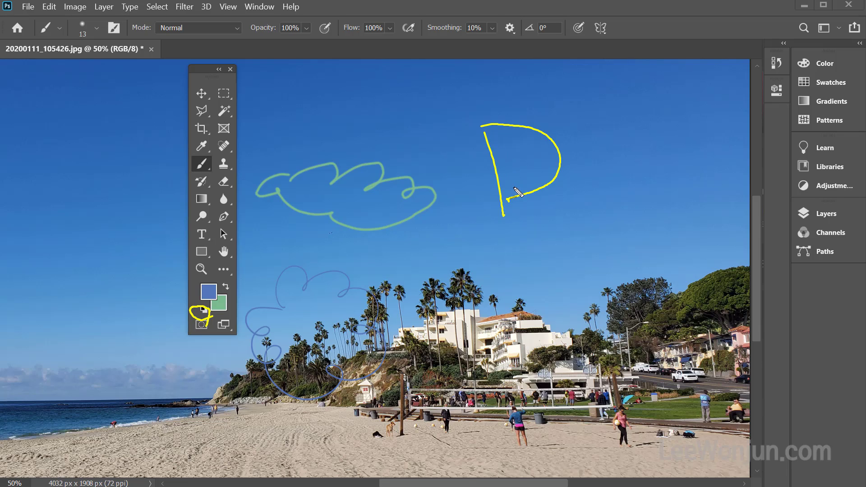
left_click_drag(480, 231, 621, 211)
left_click_drag(472, 249, 601, 243)
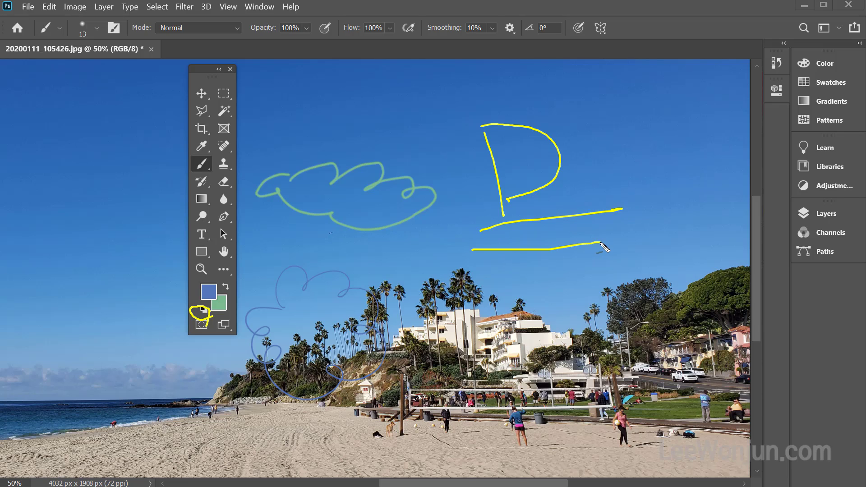
key("Escape")
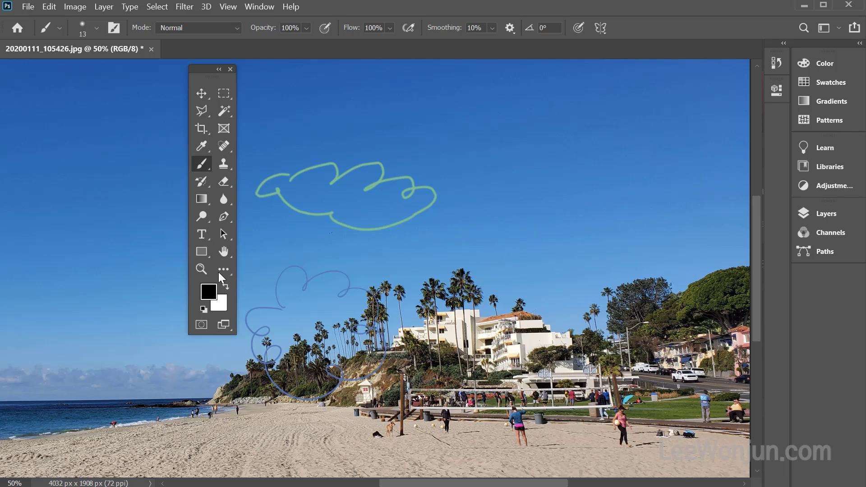
- Open the Color Picker for the foreground color and place the dialog beside the floating toolbox
left_click(209, 294)
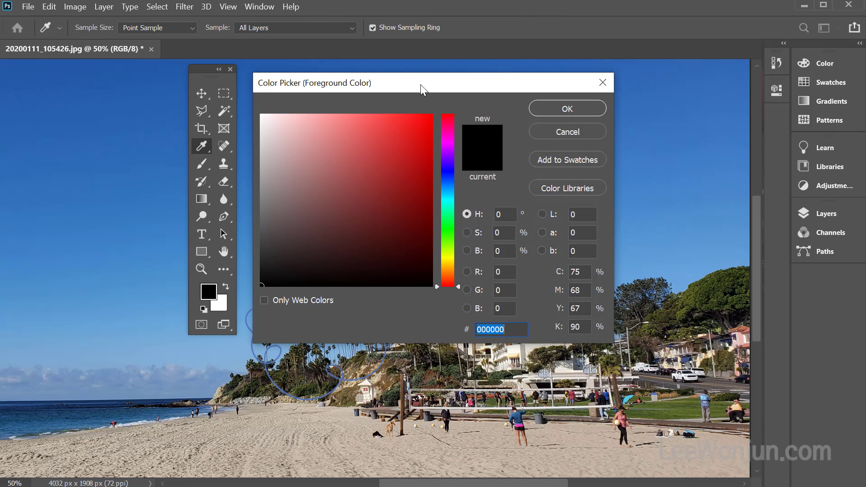
left_click_drag(412, 81, 427, 75)
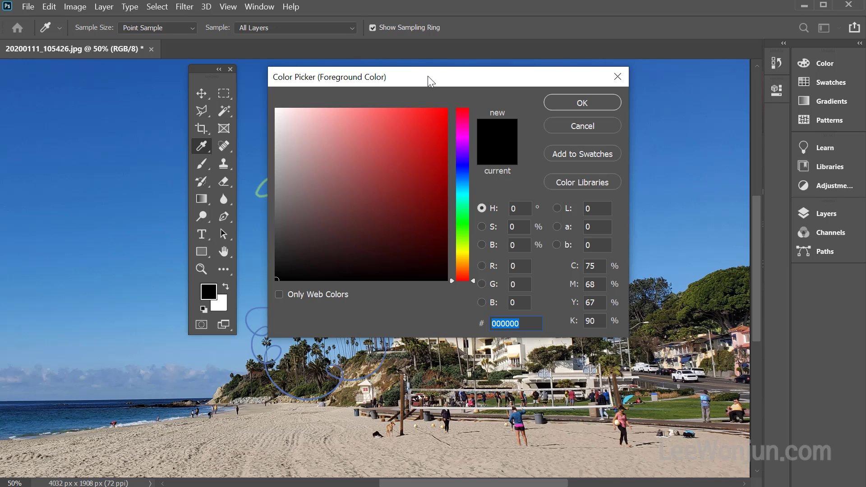
mouse_move(382, 88)
left_mouse_down()
mouse_move(360, 56)
mouse_move(344, 109)
left_mouse_up()
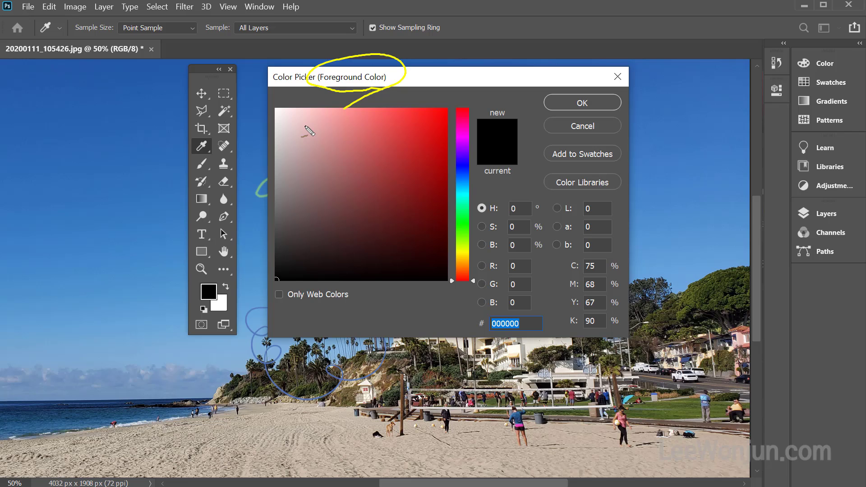
mouse_move(424, 112)
left_mouse_down()
mouse_move(300, 251)
mouse_move(417, 135)
mouse_move(405, 123)
left_mouse_up()
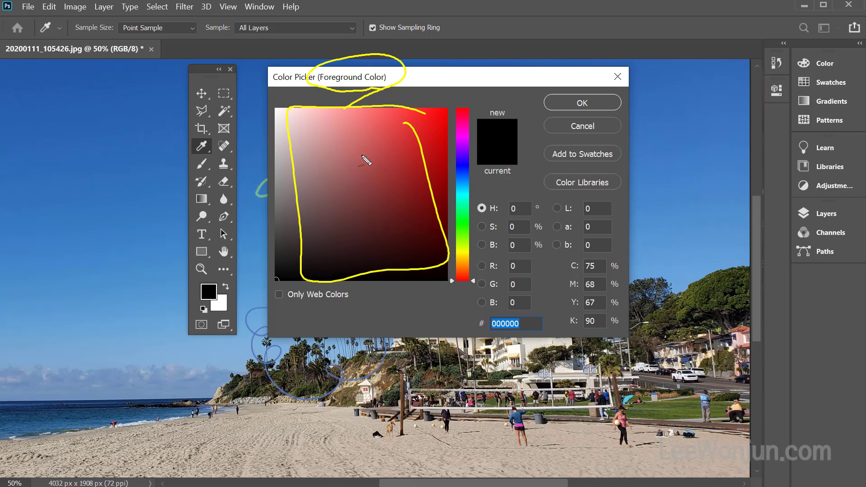
left_click_drag(364, 157, 364, 155)
left_click_drag(337, 171, 334, 201)
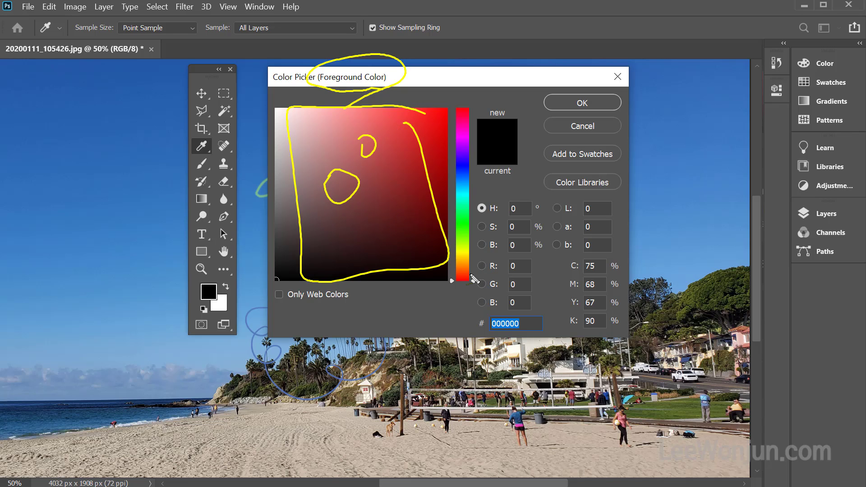
mouse_move(475, 280)
left_mouse_down()
mouse_move(458, 122)
mouse_move(466, 142)
mouse_move(457, 135)
mouse_move(467, 266)
mouse_move(439, 262)
mouse_move(462, 282)
left_mouse_up()
key("Escape")
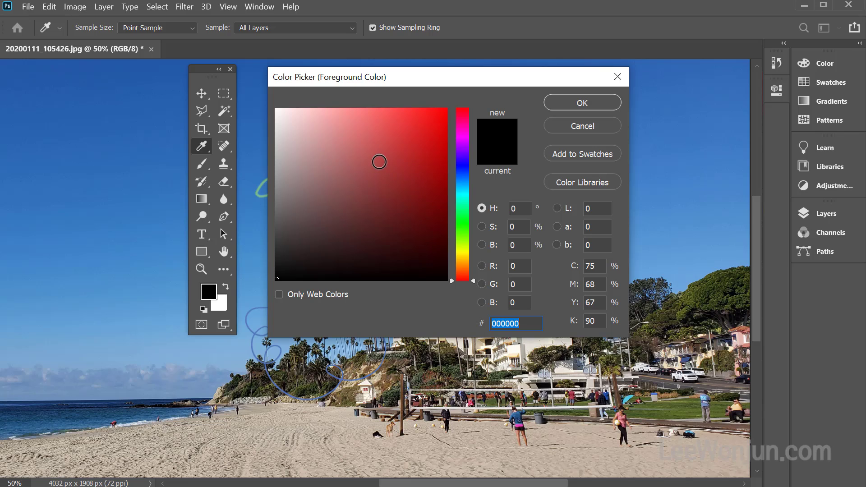
- Try several light, dark and saturated shades of red in the color field, settling on #c74545
left_click(379, 161)
left_click(381, 140)
left_click(346, 140)
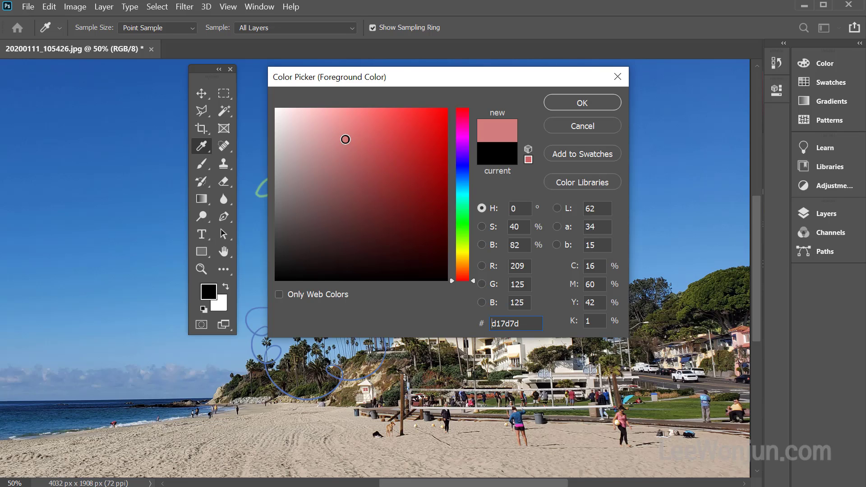
left_click_drag(345, 140, 307, 133)
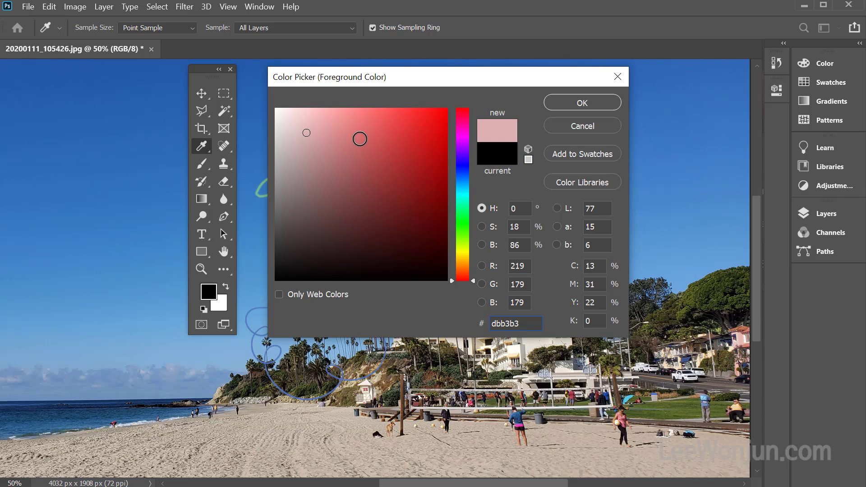
left_click_drag(395, 141, 397, 230)
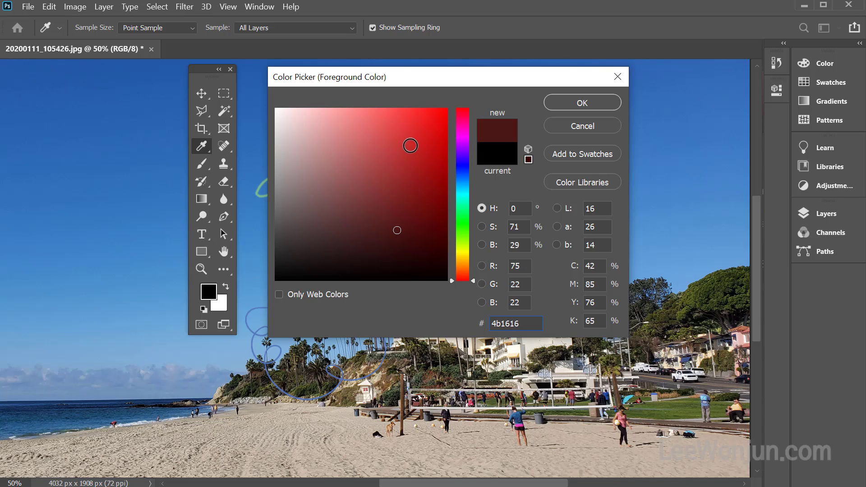
mouse_move(408, 140)
left_mouse_down()
mouse_move(353, 192)
mouse_move(329, 183)
mouse_move(355, 157)
left_mouse_up()
left_click(423, 131)
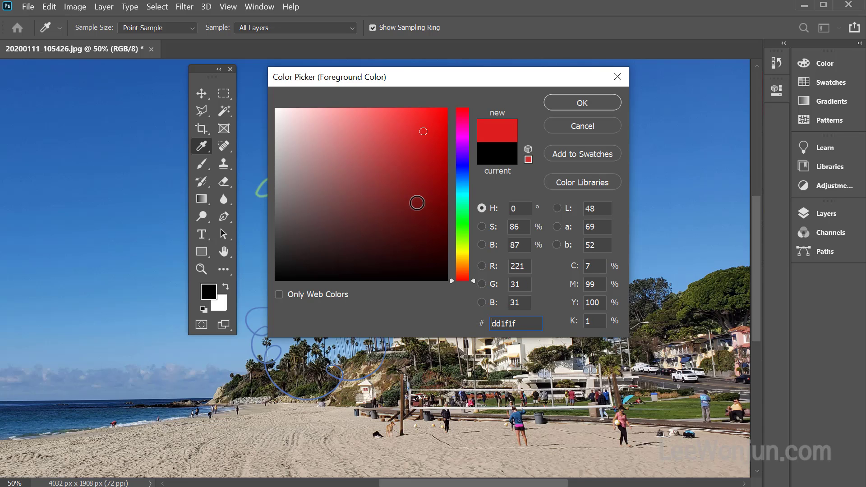
mouse_move(415, 144)
left_mouse_down()
mouse_move(366, 143)
mouse_move(346, 157)
mouse_move(362, 193)
mouse_move(400, 199)
mouse_move(410, 158)
mouse_move(369, 146)
mouse_move(388, 147)
left_mouse_up()
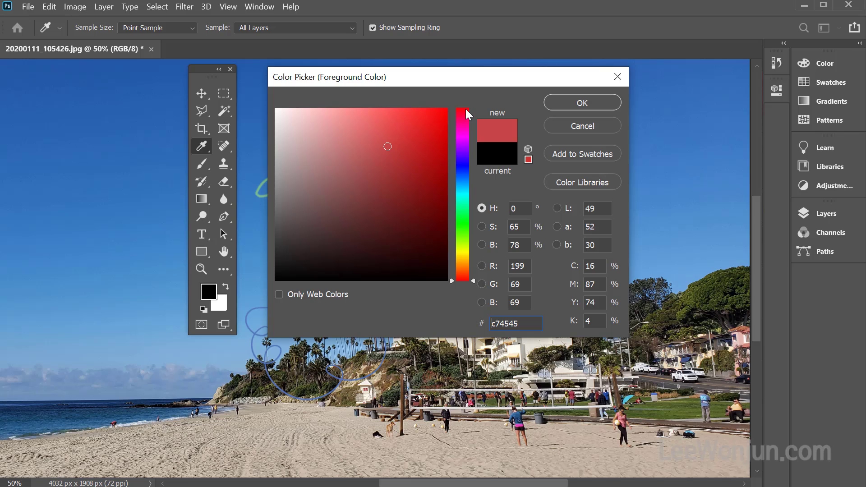
- Try yellow, blue and green hues for the chosen shade, settling on cyan-blue at hue 191° (#45b0c7)
mouse_move(464, 273)
left_mouse_down()
mouse_move(470, 127)
mouse_move(463, 258)
left_mouse_up()
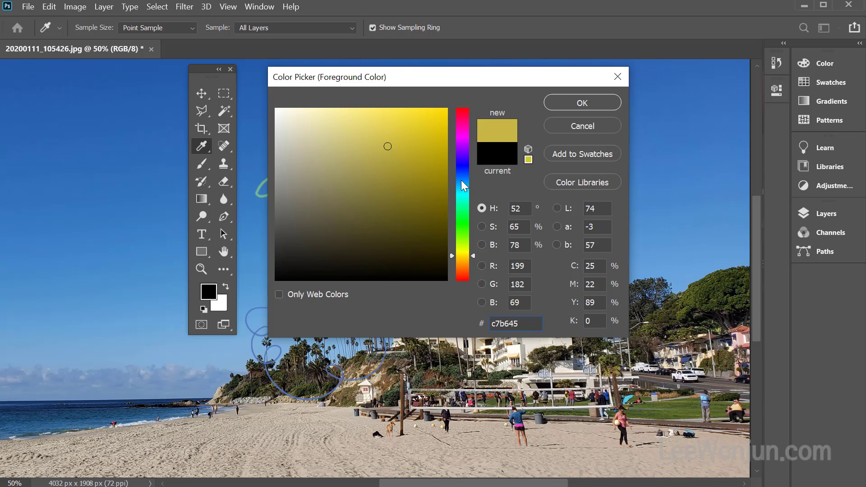
left_click(463, 165)
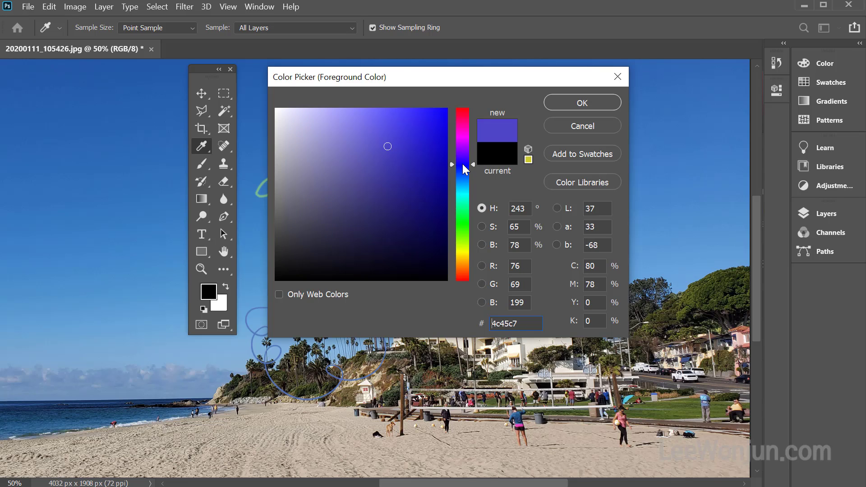
left_click(461, 217)
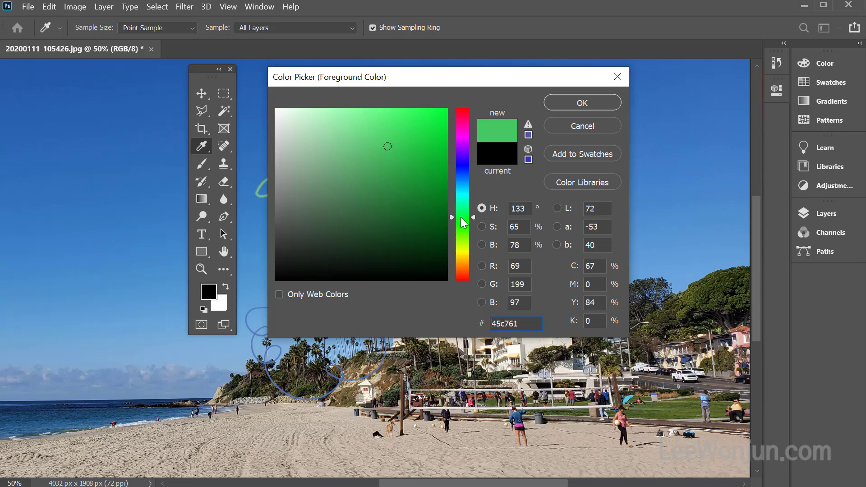
left_click(465, 188)
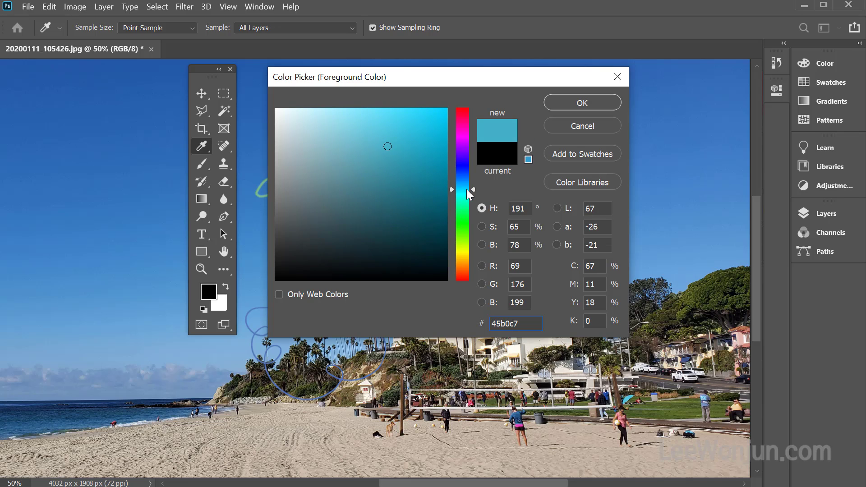
key("ctrl+2")
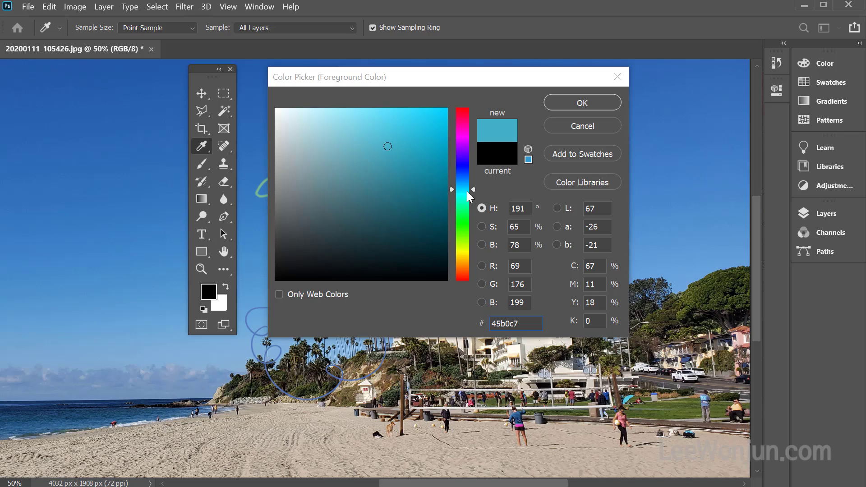
mouse_move(506, 181)
left_mouse_down()
mouse_move(481, 140)
mouse_move(506, 187)
mouse_move(490, 163)
mouse_move(435, 197)
mouse_move(224, 288)
mouse_move(231, 270)
mouse_move(233, 295)
mouse_move(227, 272)
left_mouse_up()
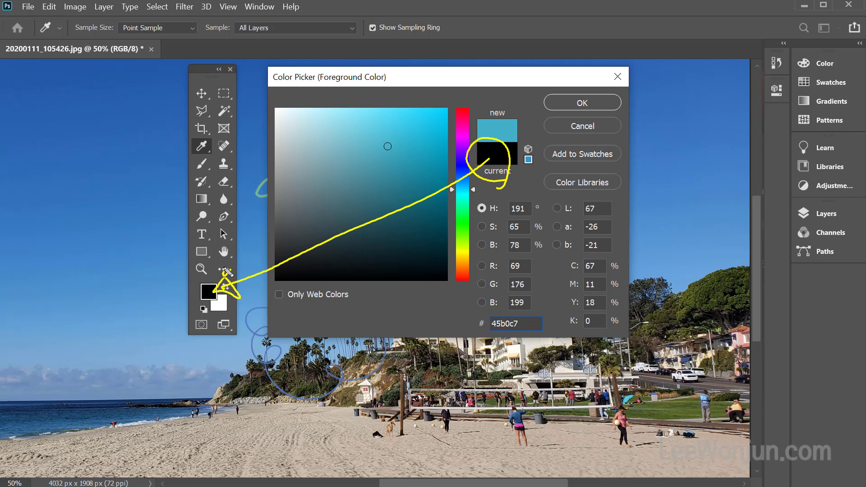
left_click_drag(509, 119, 511, 116)
mouse_move(417, 145)
left_mouse_down()
mouse_move(375, 181)
mouse_move(381, 121)
mouse_move(406, 177)
left_mouse_up()
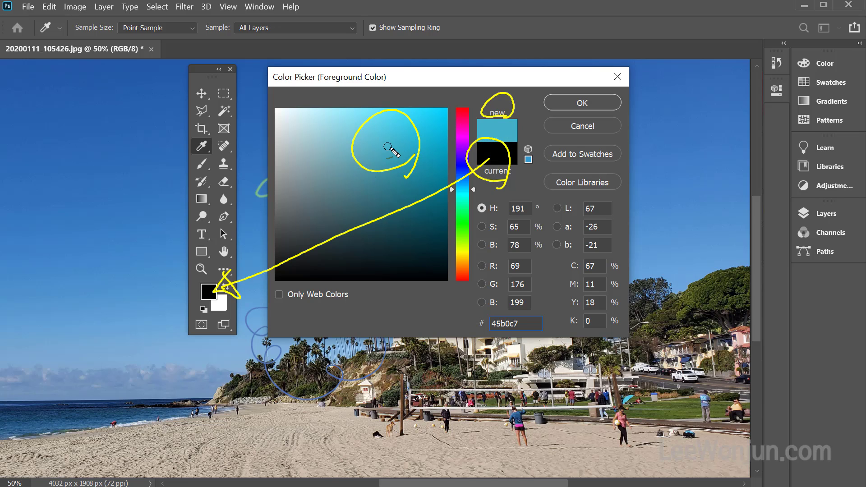
left_click_drag(391, 146, 477, 131)
left_click_drag(459, 121, 477, 131)
left_click_drag(452, 166, 475, 137)
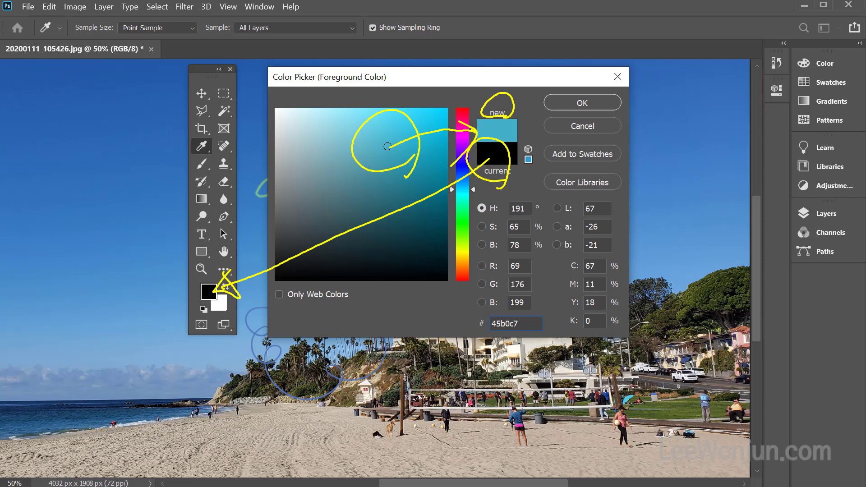
mouse_move(146, 64)
left_mouse_down()
mouse_move(146, 30)
mouse_move(131, 71)
mouse_move(132, 60)
left_mouse_up()
mouse_move(543, 255)
left_mouse_down()
mouse_move(501, 252)
mouse_move(466, 289)
mouse_move(502, 311)
mouse_move(549, 273)
mouse_move(536, 256)
left_mouse_up()
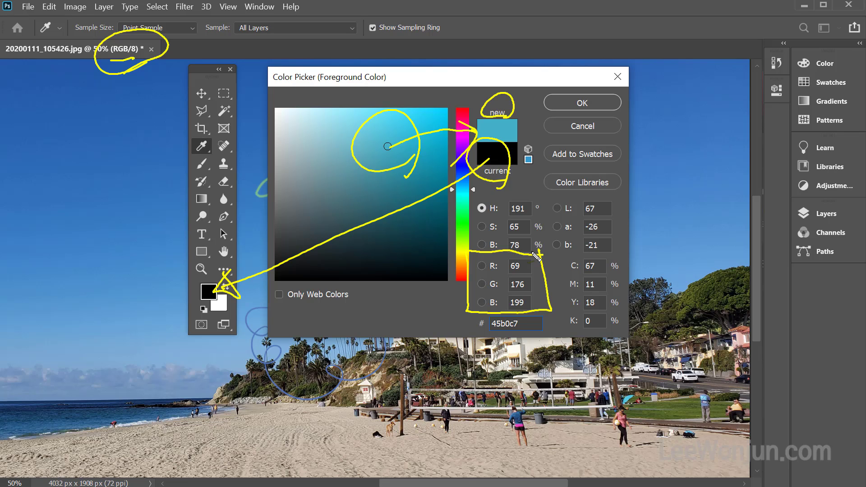
mouse_move(544, 316)
left_mouse_down()
mouse_move(449, 288)
mouse_move(554, 266)
mouse_move(552, 311)
left_mouse_up()
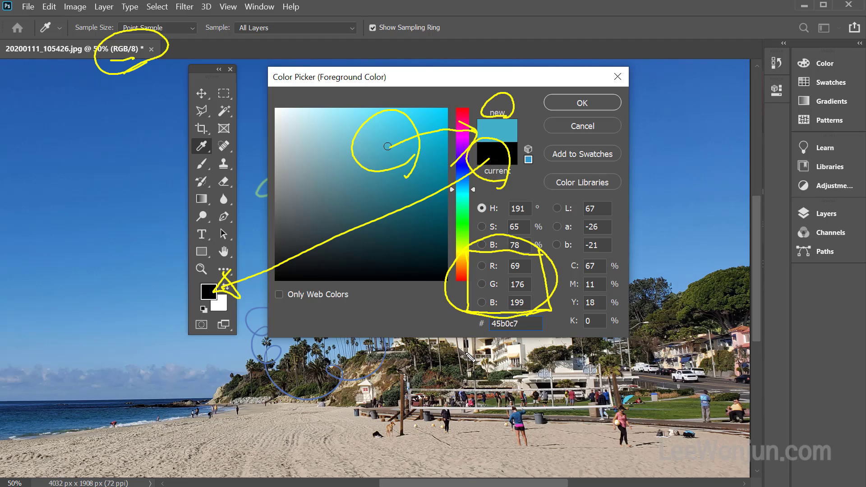
key("Escape")
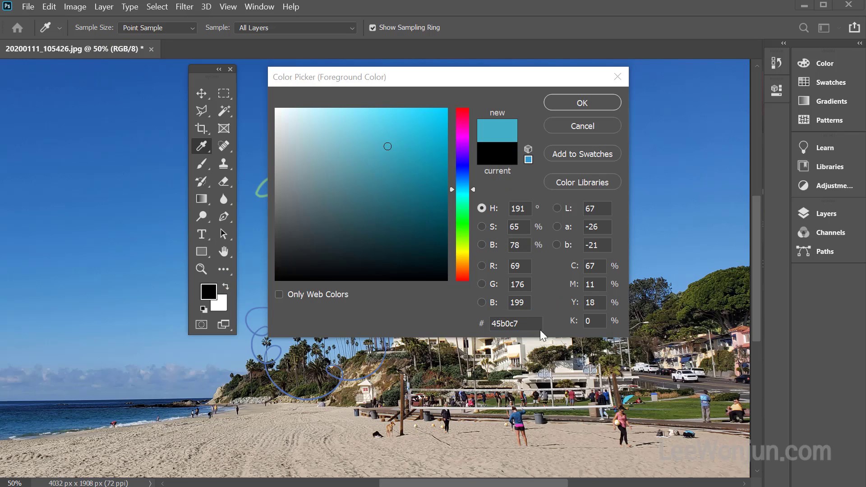
- Set the new foreground color's RGB values to red 50, green 60 and blue 123
left_click(530, 265)
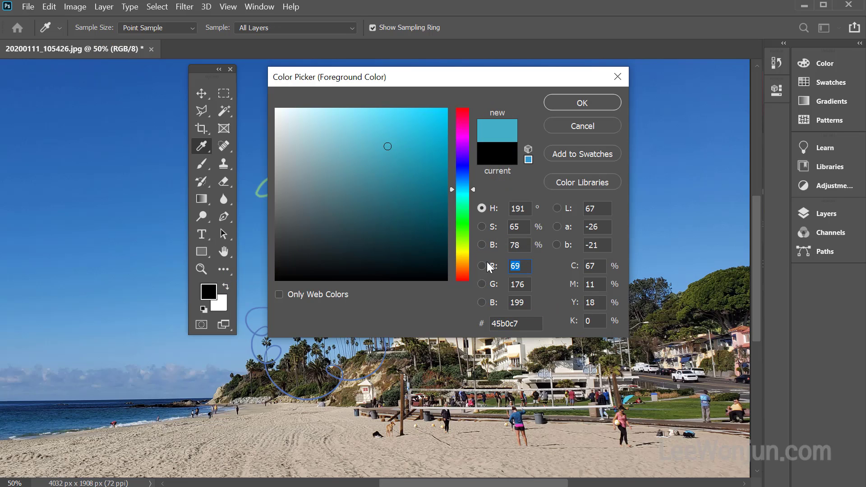
type("50")
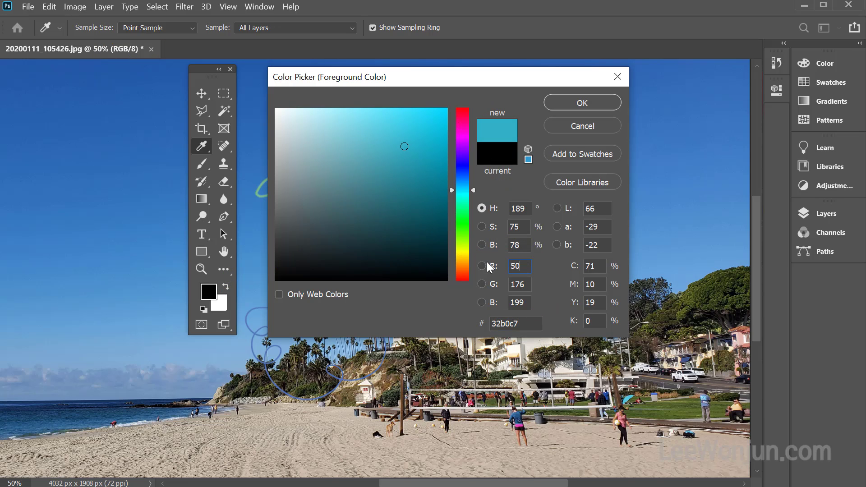
left_click(526, 285)
type("60")
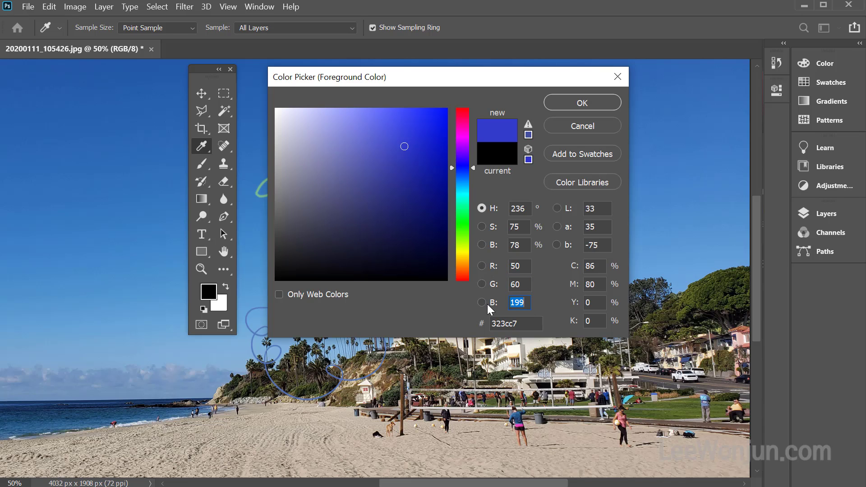
type("123")
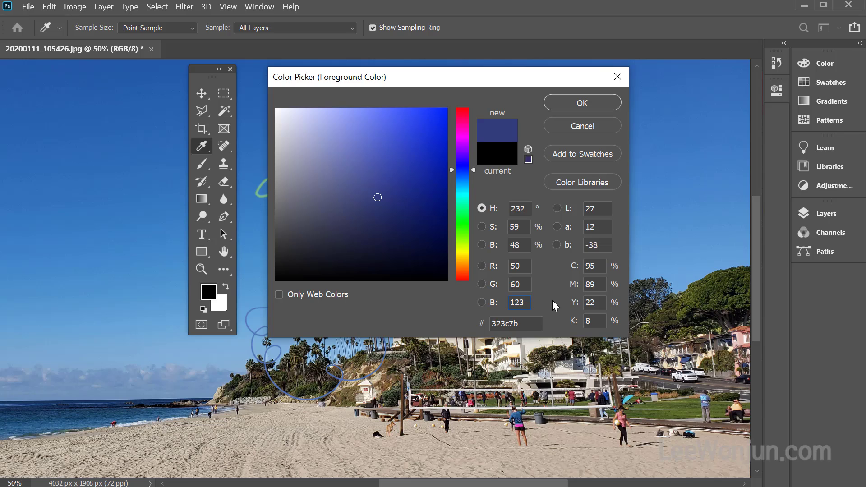
mouse_move(380, 206)
left_mouse_down()
mouse_move(381, 188)
mouse_move(391, 201)
mouse_move(369, 208)
left_mouse_up()
double_click(516, 305)
mouse_move(539, 255)
left_mouse_down()
mouse_move(528, 318)
mouse_move(552, 307)
mouse_move(544, 258)
left_mouse_up()
left_click_drag(394, 201, 394, 215)
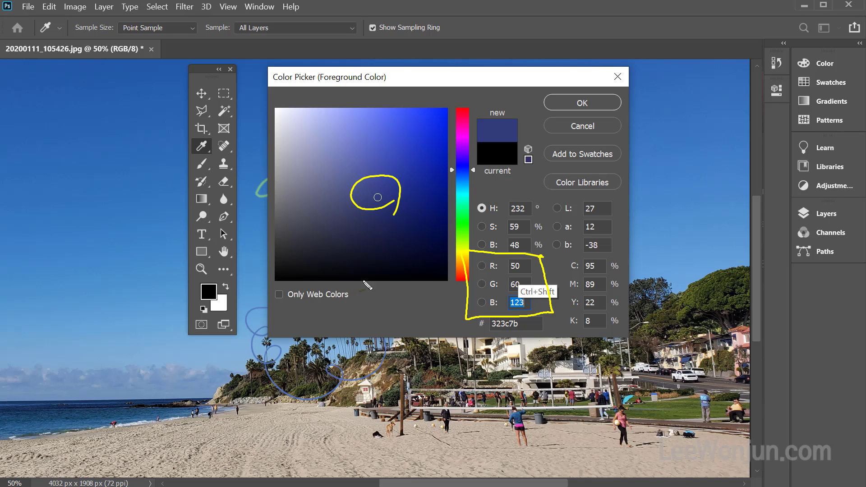
key("Escape")
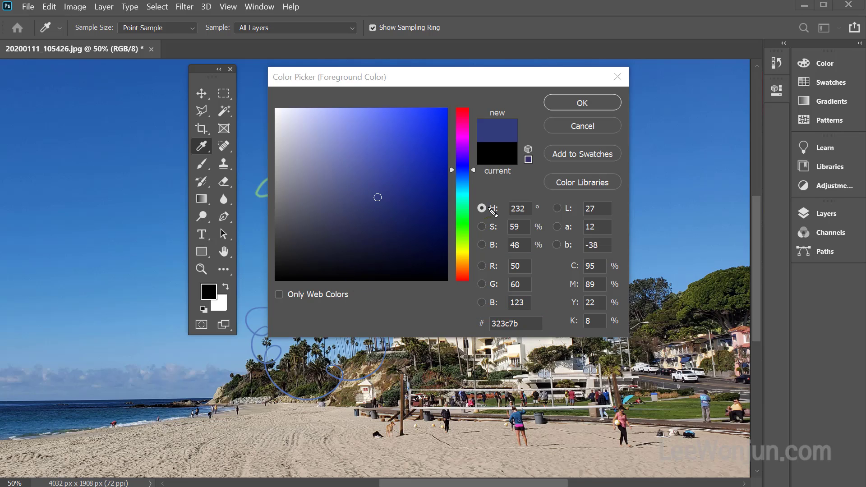
- Choose a green hue at 160° with the shade #4fb190 and apply it as the foreground color
left_click(462, 204)
left_click(360, 151)
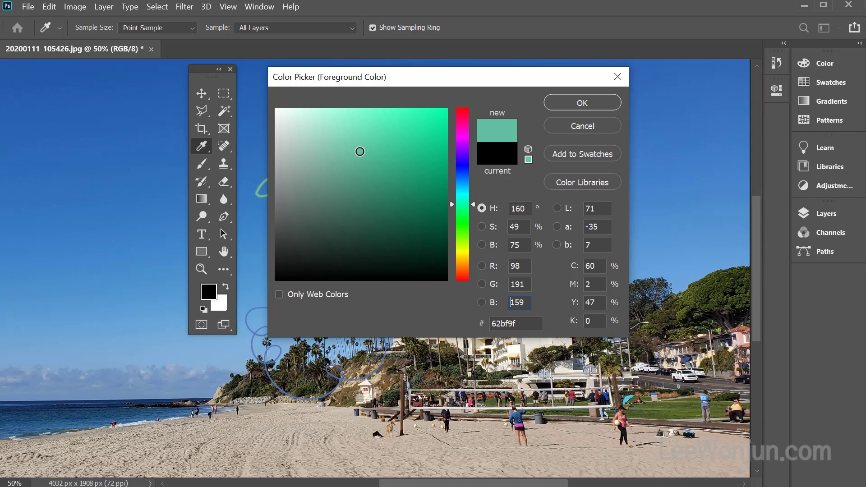
left_click(370, 161)
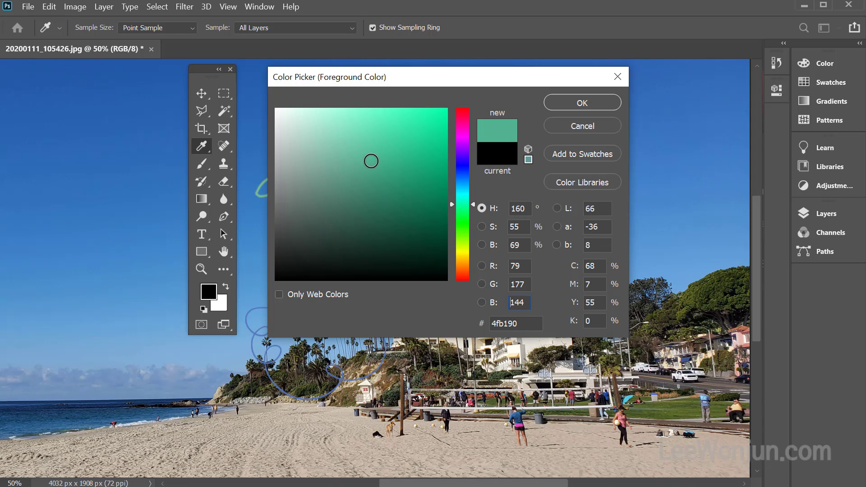
left_click(571, 105)
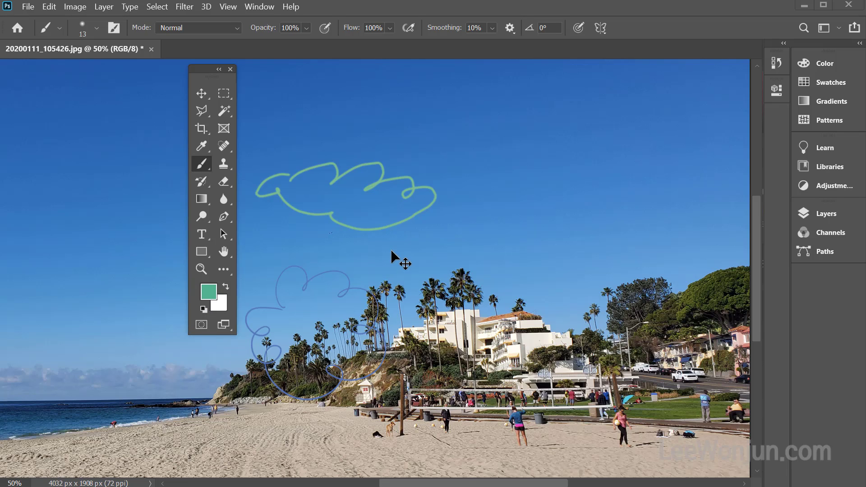
- Open the Color Picker for the background color and set the hue to yellow at 49°
left_click(221, 307)
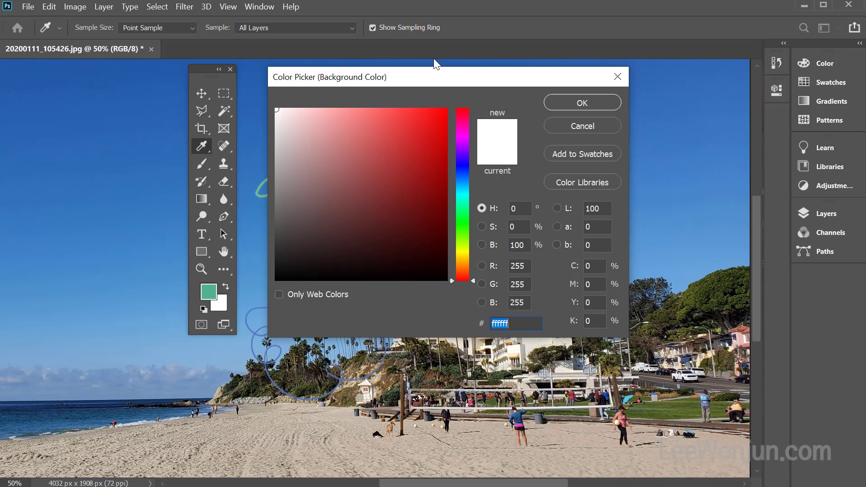
mouse_move(295, 119)
left_mouse_down()
mouse_move(284, 124)
mouse_move(302, 126)
left_mouse_up()
mouse_move(389, 171)
left_mouse_down()
mouse_move(399, 274)
mouse_move(391, 323)
mouse_move(447, 161)
mouse_move(663, 150)
left_mouse_up()
mouse_move(413, 166)
left_mouse_down()
mouse_move(394, 198)
mouse_move(413, 168)
mouse_move(415, 180)
mouse_move(392, 201)
left_mouse_up()
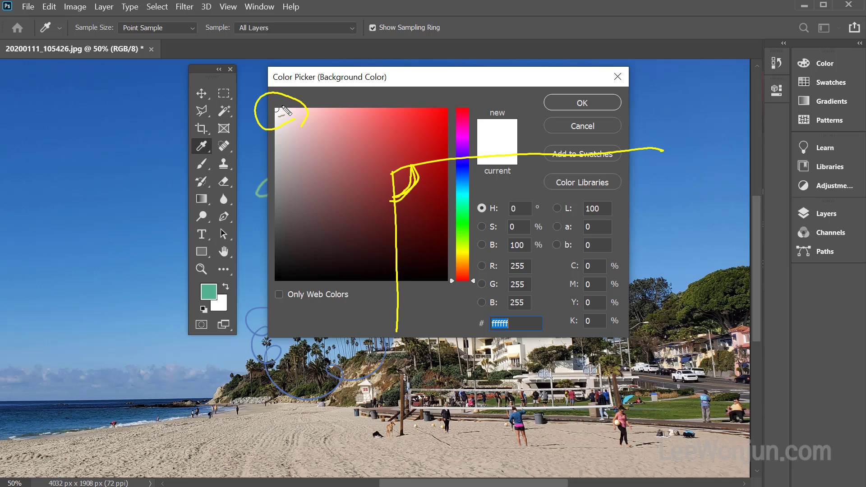
mouse_move(281, 110)
left_mouse_down()
mouse_move(272, 111)
mouse_move(284, 106)
left_mouse_up()
left_click(462, 257)
mouse_move(441, 157)
left_mouse_down()
mouse_move(327, 139)
mouse_move(326, 267)
left_mouse_up()
mouse_move(338, 147)
left_mouse_down()
mouse_move(344, 172)
mouse_move(357, 154)
mouse_move(335, 154)
left_mouse_up()
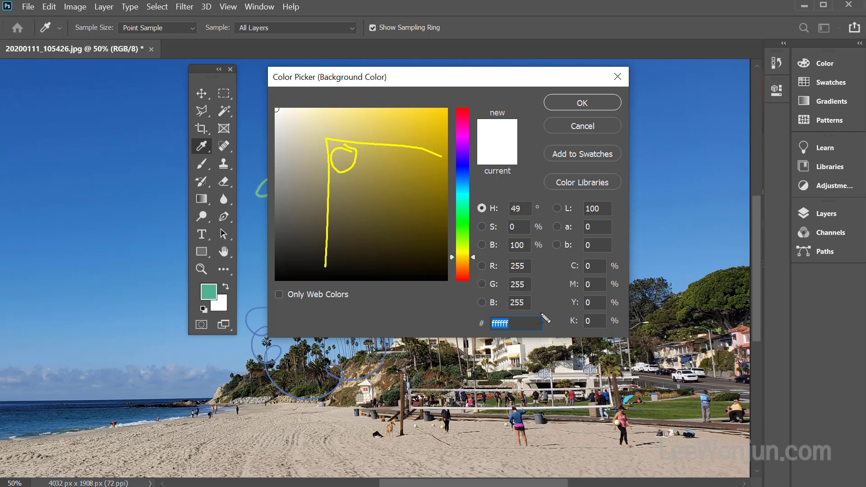
mouse_move(542, 313)
left_mouse_down()
mouse_move(474, 302)
mouse_move(485, 256)
mouse_move(526, 248)
mouse_move(545, 276)
mouse_move(537, 321)
left_mouse_up()
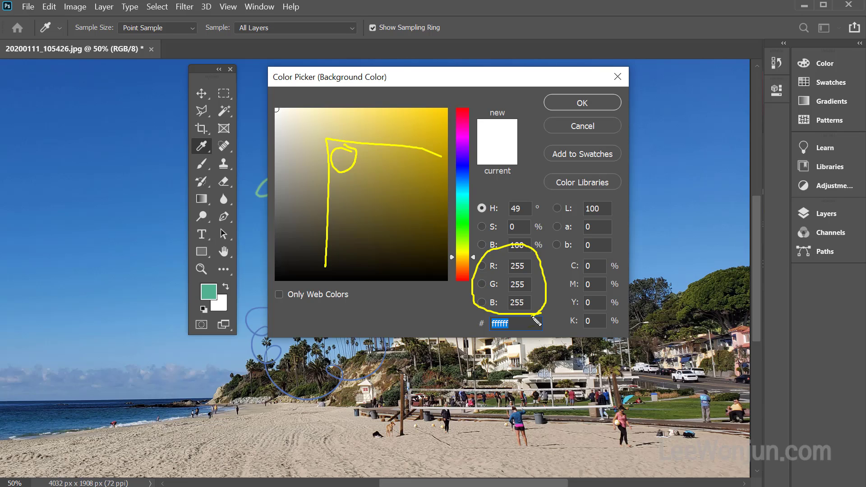
key("Escape")
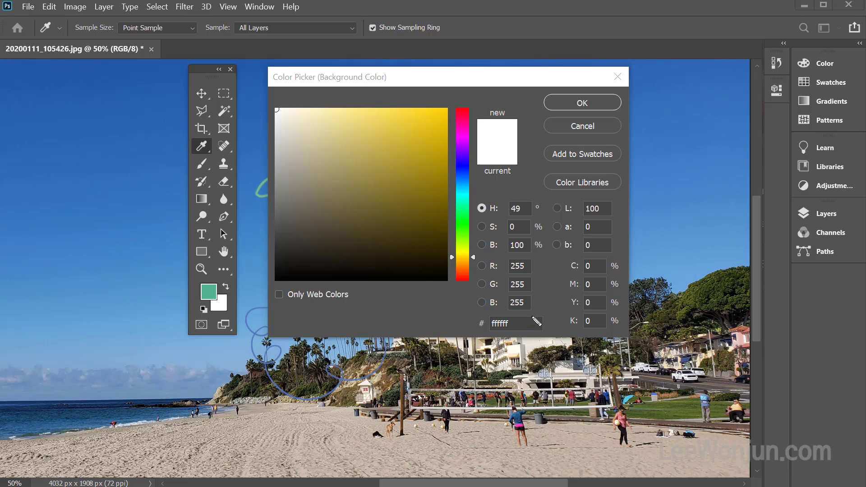
- Try off-white shades near the white corner of the color field, ending on pure white #ffffff
left_click(282, 116)
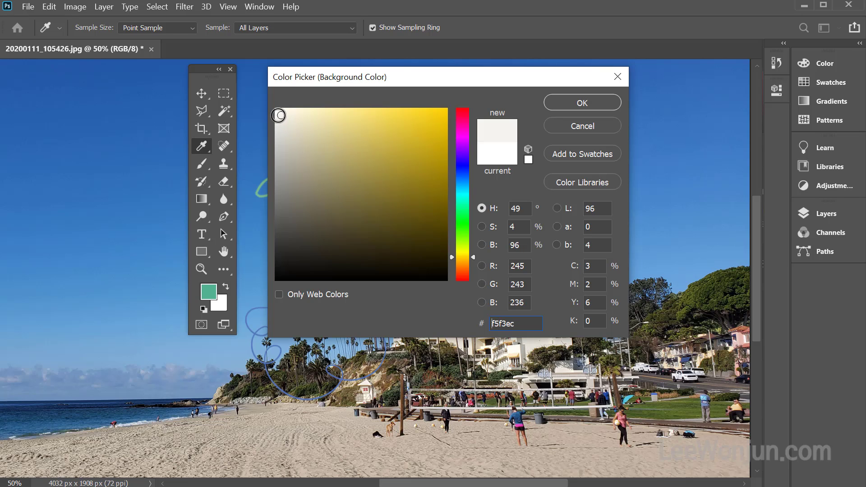
left_click(282, 115)
mouse_move(519, 142)
left_mouse_down()
mouse_move(474, 135)
mouse_move(490, 112)
mouse_move(525, 122)
mouse_move(515, 144)
left_mouse_up()
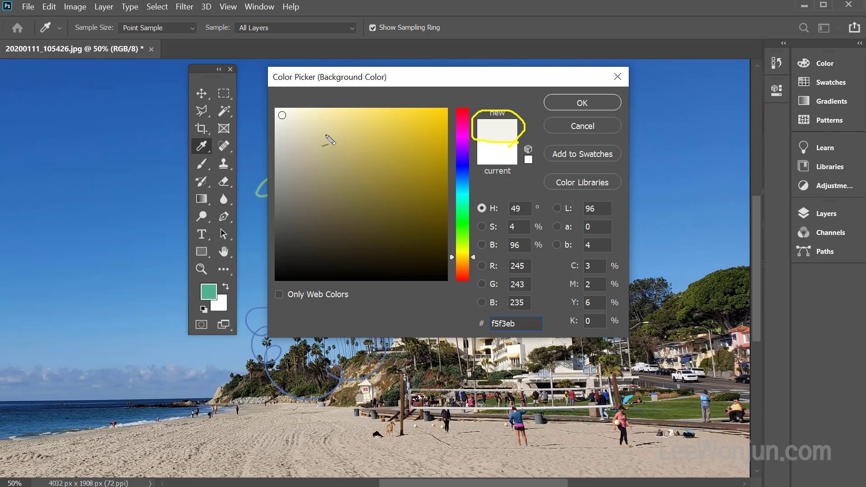
key("Escape")
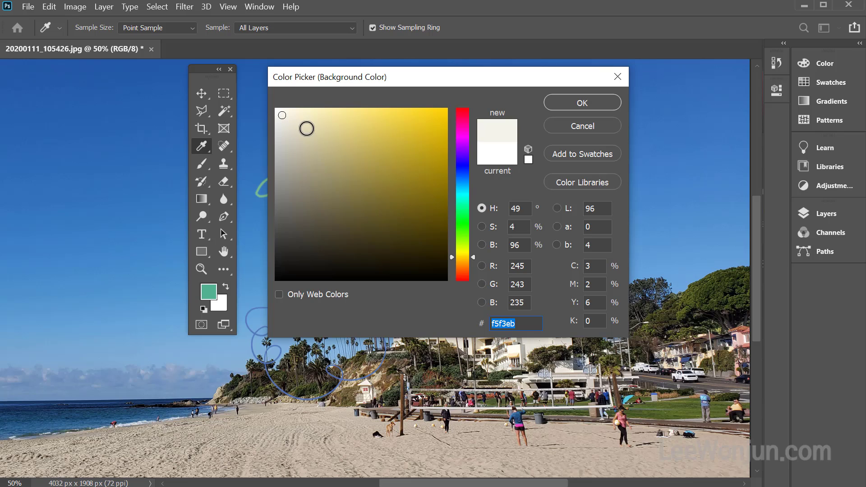
left_click(284, 115)
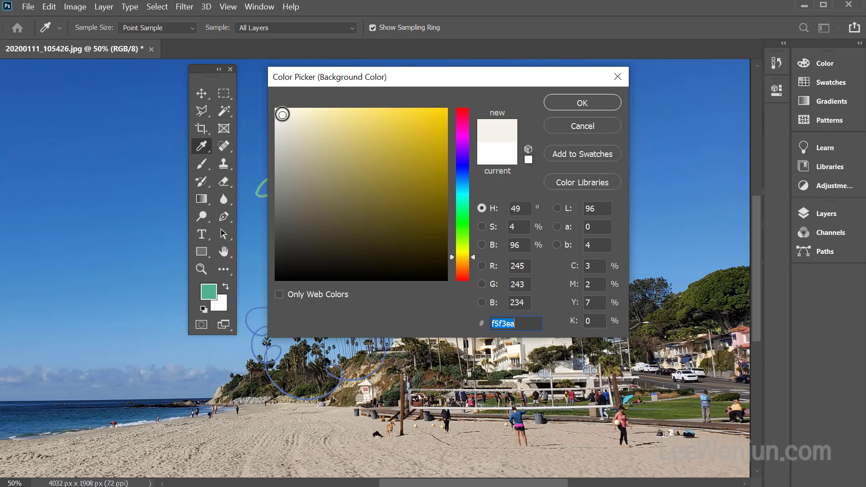
left_click_drag(283, 114, 274, 108)
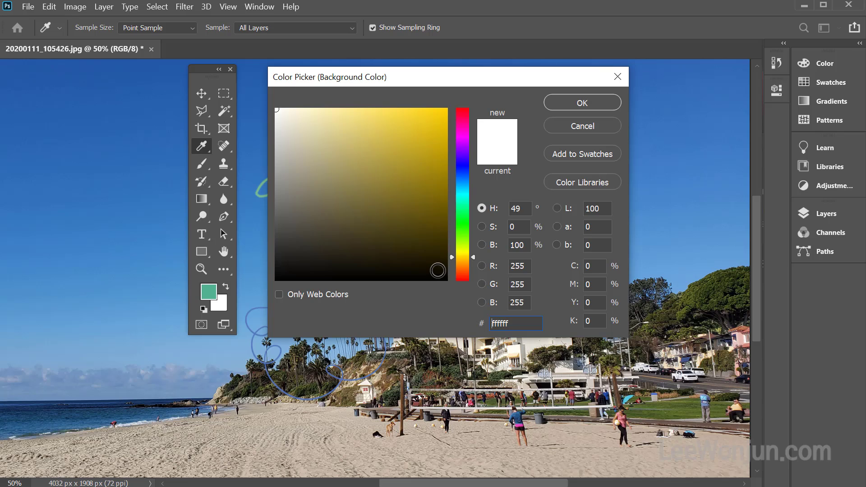
- Try a near-black shade for the background color, then move on to pure black #000000
left_click(438, 271)
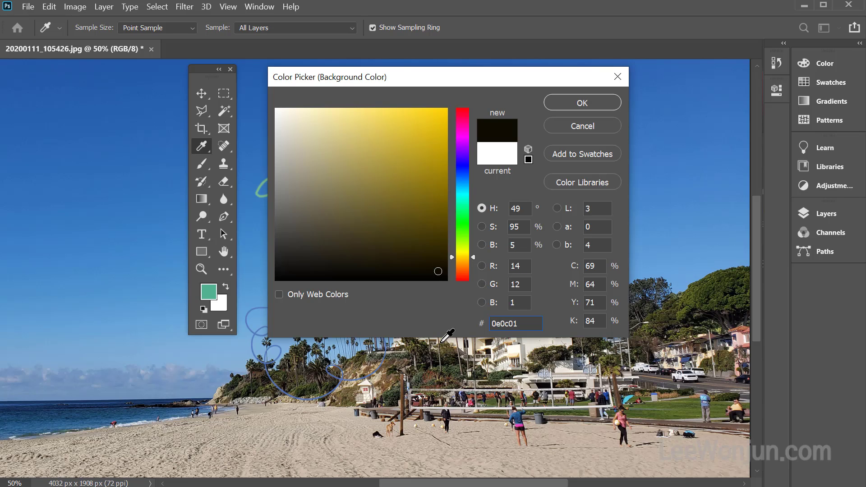
left_click(440, 273)
left_click_drag(440, 273, 459, 294)
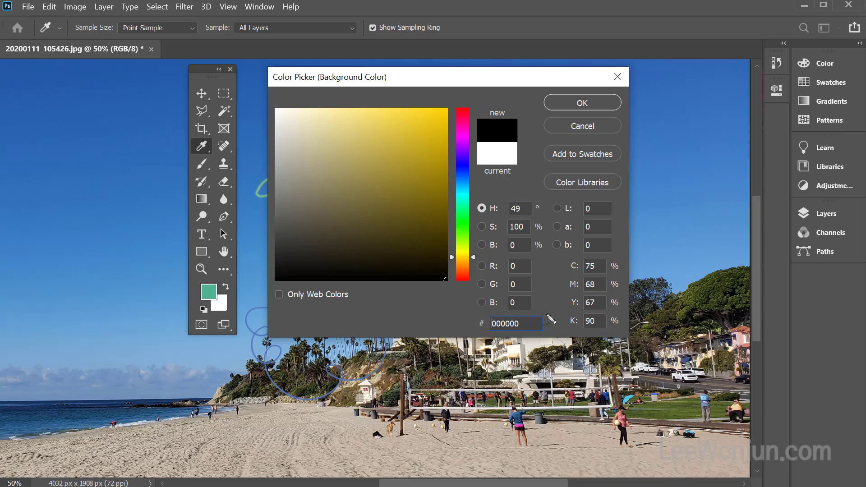
mouse_move(549, 315)
left_mouse_down()
mouse_move(462, 253)
mouse_move(551, 260)
mouse_move(541, 333)
mouse_move(553, 320)
left_mouse_up()
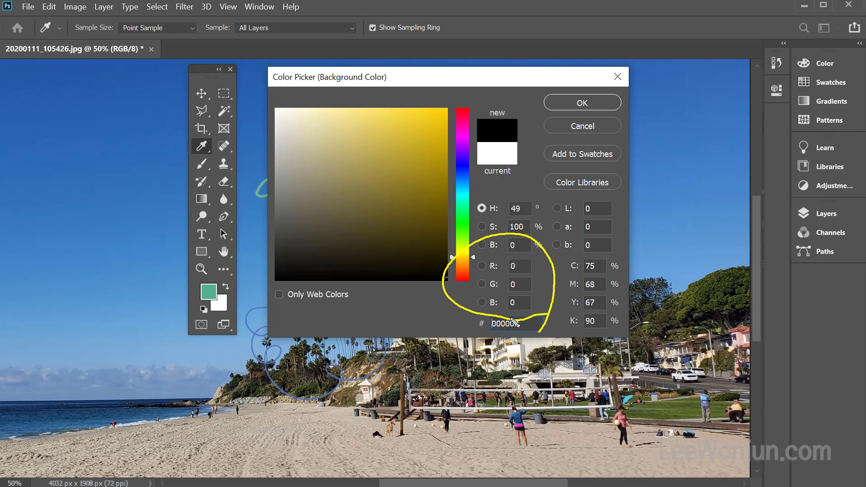
key("Escape")
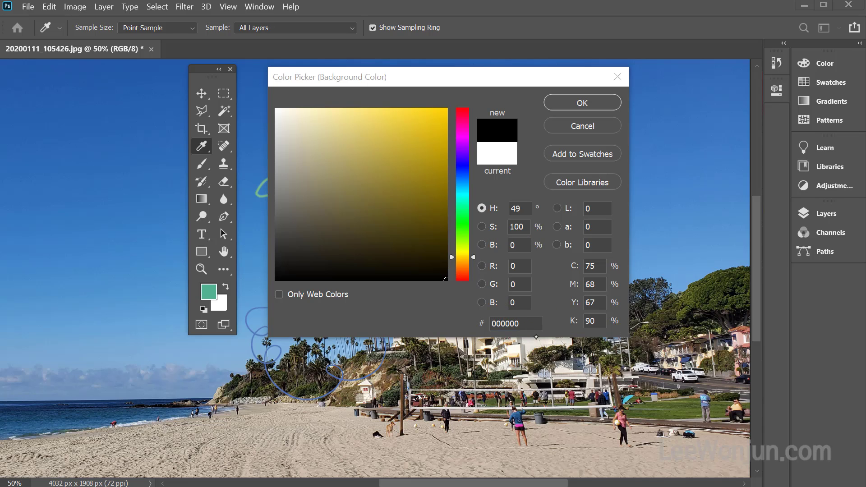
key("ctrl+shift")
mouse_move(554, 339)
left_mouse_down()
mouse_move(511, 347)
mouse_move(461, 312)
mouse_move(548, 307)
mouse_move(544, 342)
left_mouse_up()
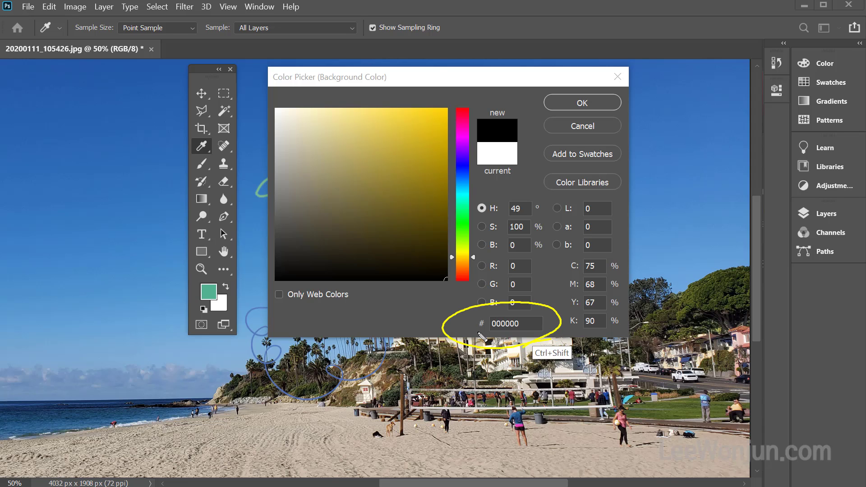
left_click_drag(478, 339, 483, 338)
key("Escape")
- Try an olive shade, settle on golden yellow #c3a722, and select the letter "a" in its hex code
left_click(375, 180)
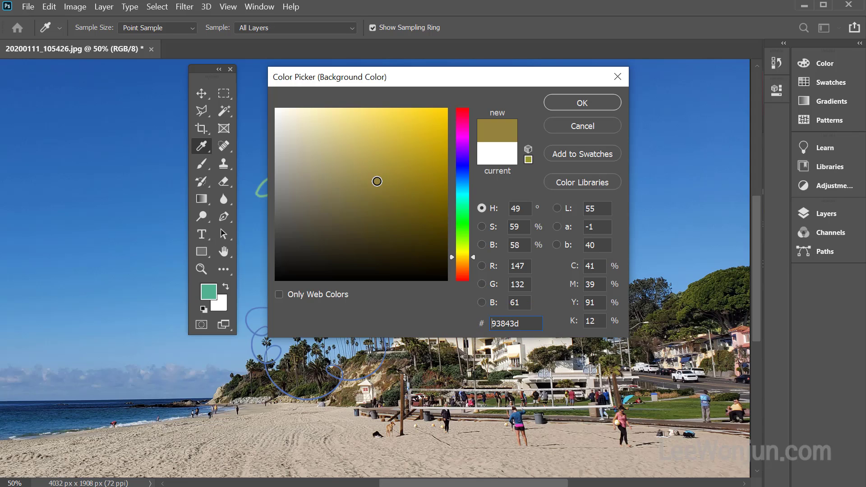
left_click(419, 149)
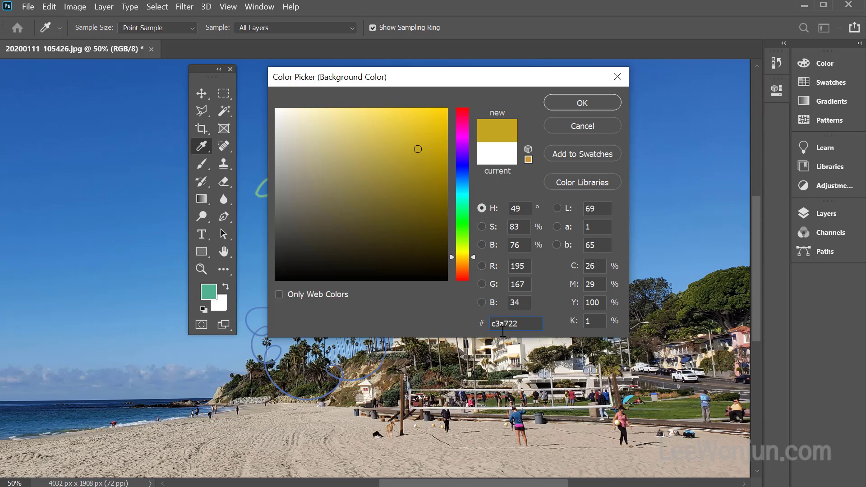
left_click_drag(527, 325, 448, 332)
left_click(526, 324)
left_click_drag(500, 323, 505, 324)
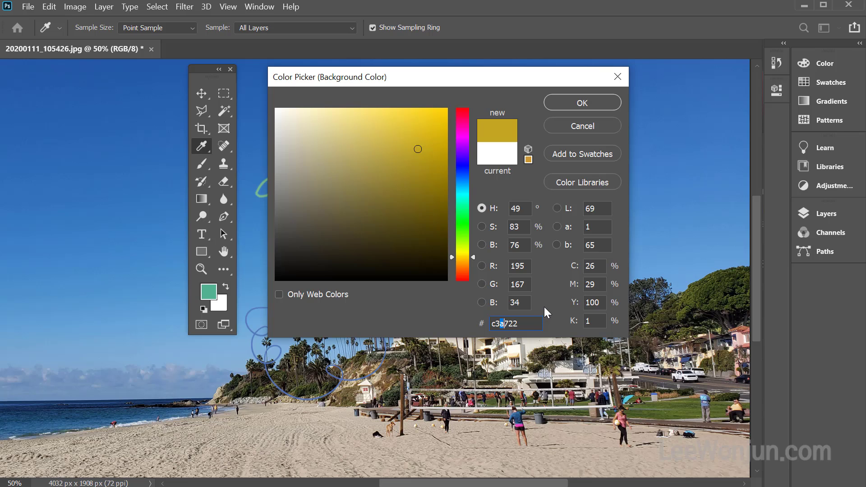